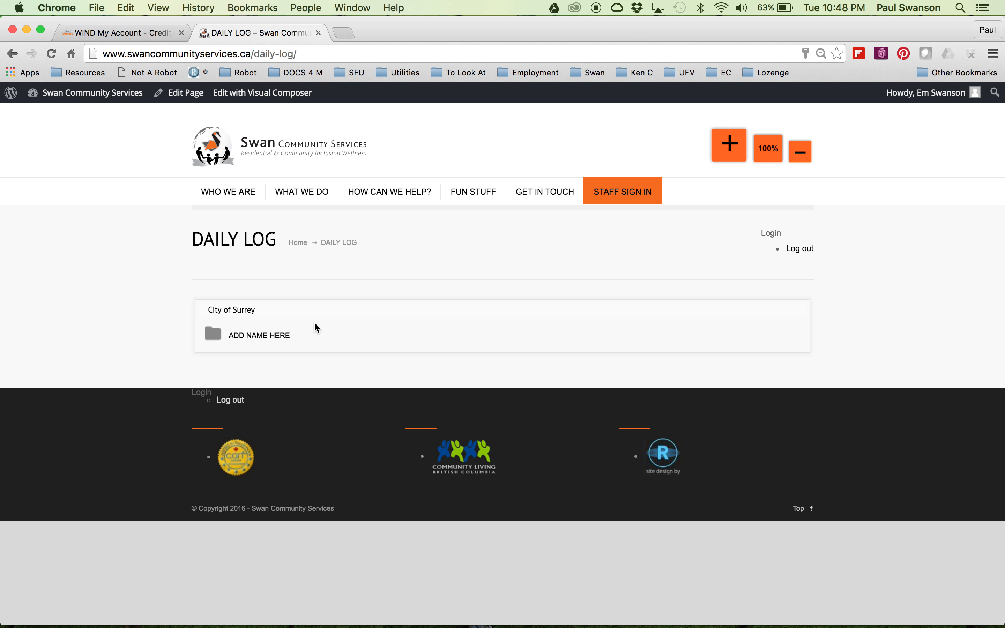
Expand the City of Surrey folders on the Daily Log page and preview the daily logs document.
left_click(252, 340)
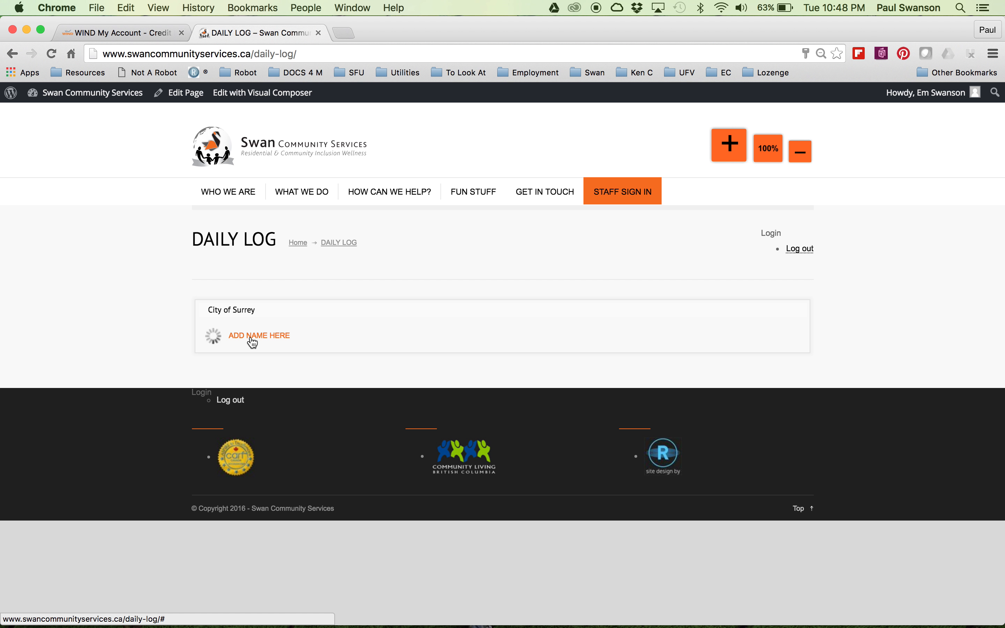
left_click(260, 353)
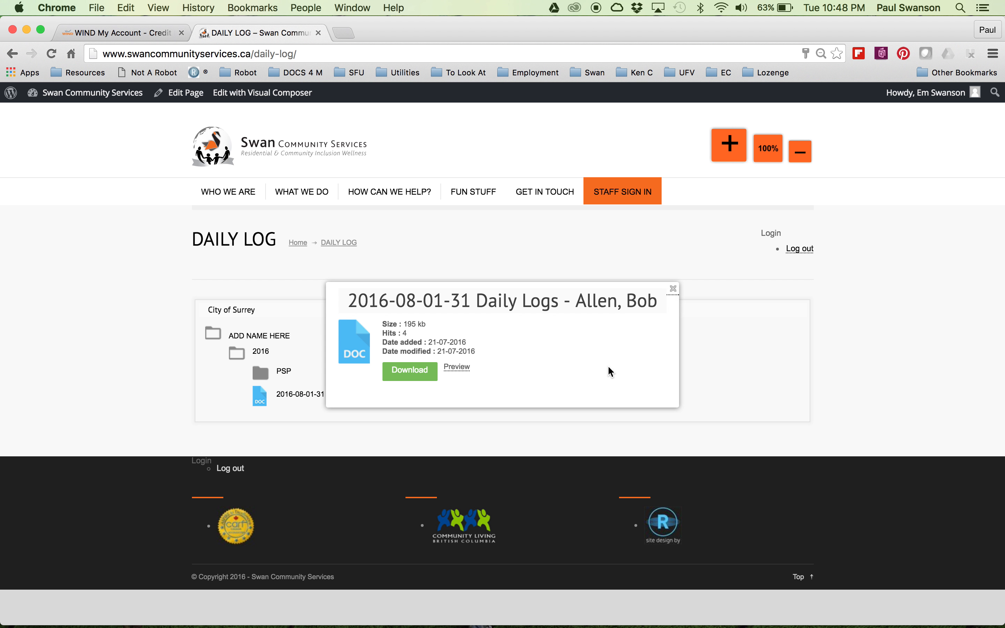
left_click(457, 367)
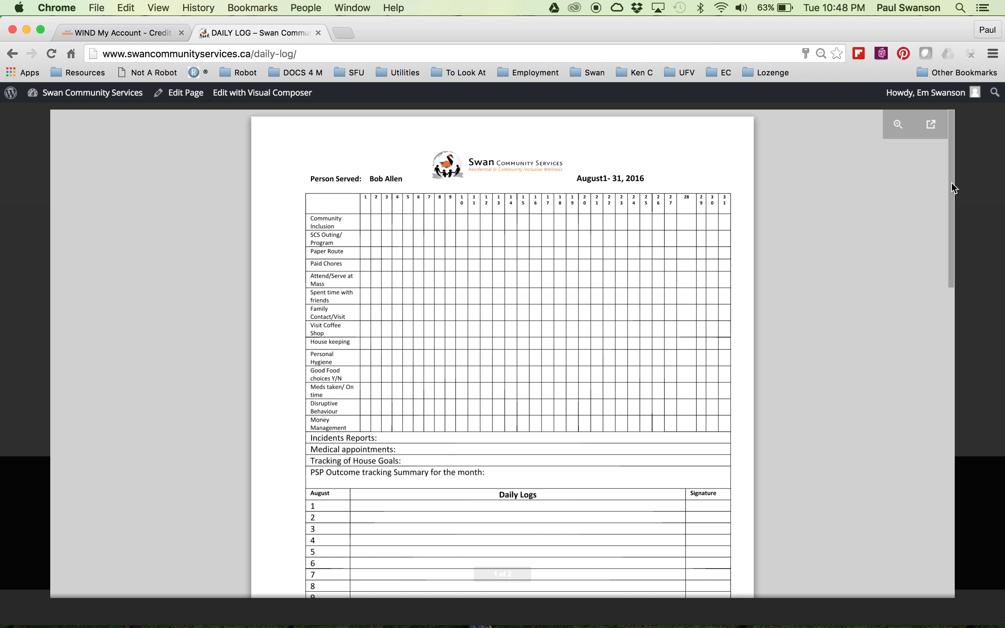
left_click(981, 157)
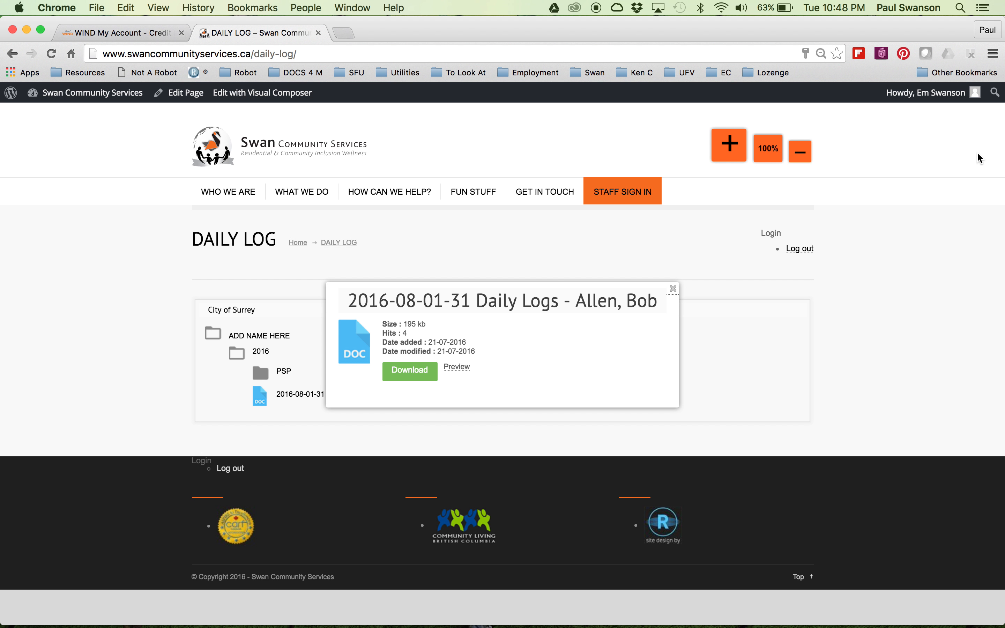
left_click(672, 288)
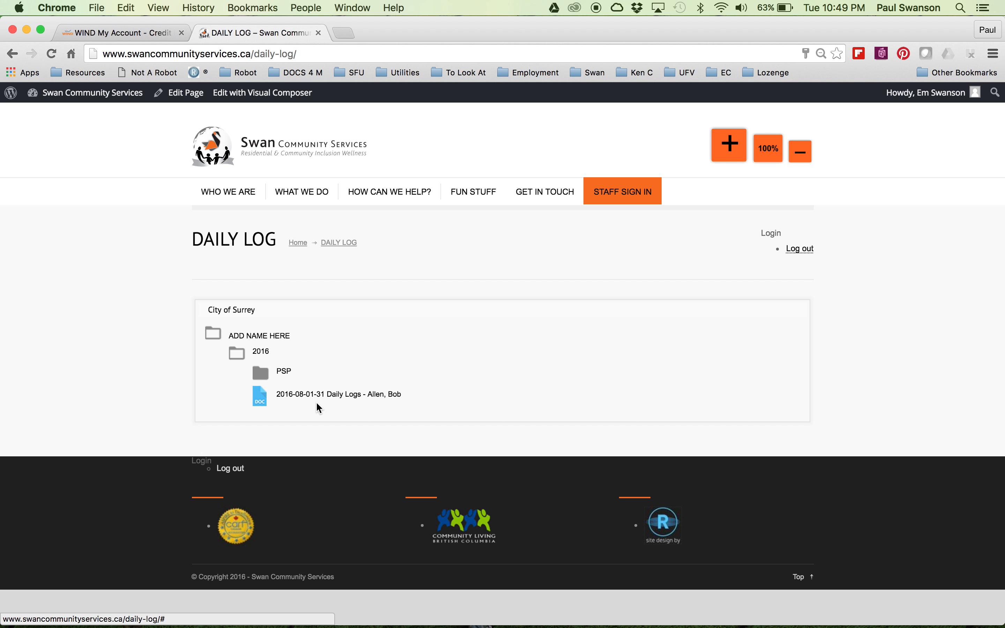
Download the August daily logs document, open it in Word to view, and quit Word.
left_click(356, 399)
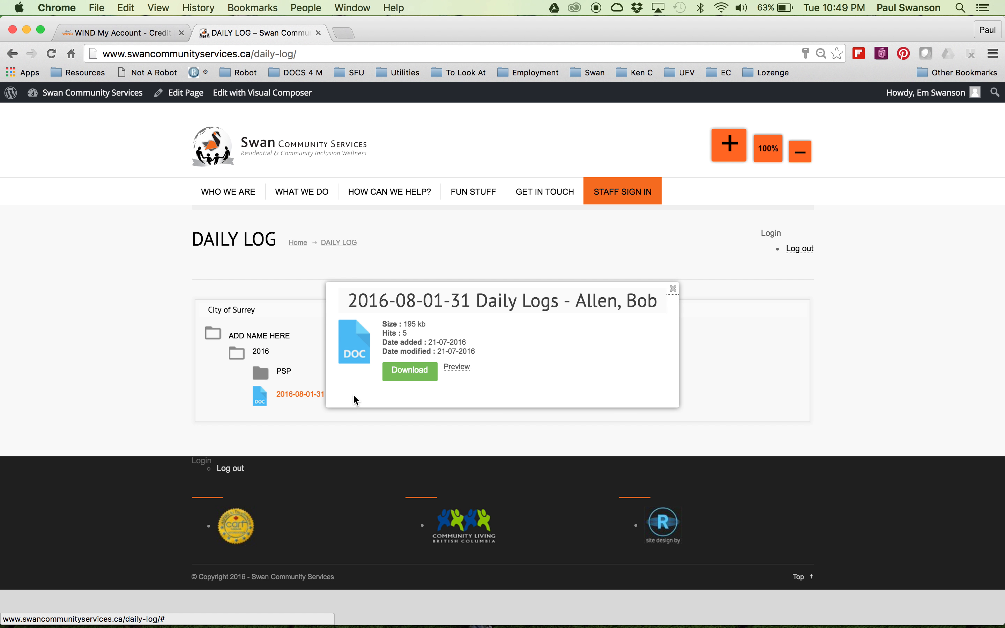
left_click(404, 378)
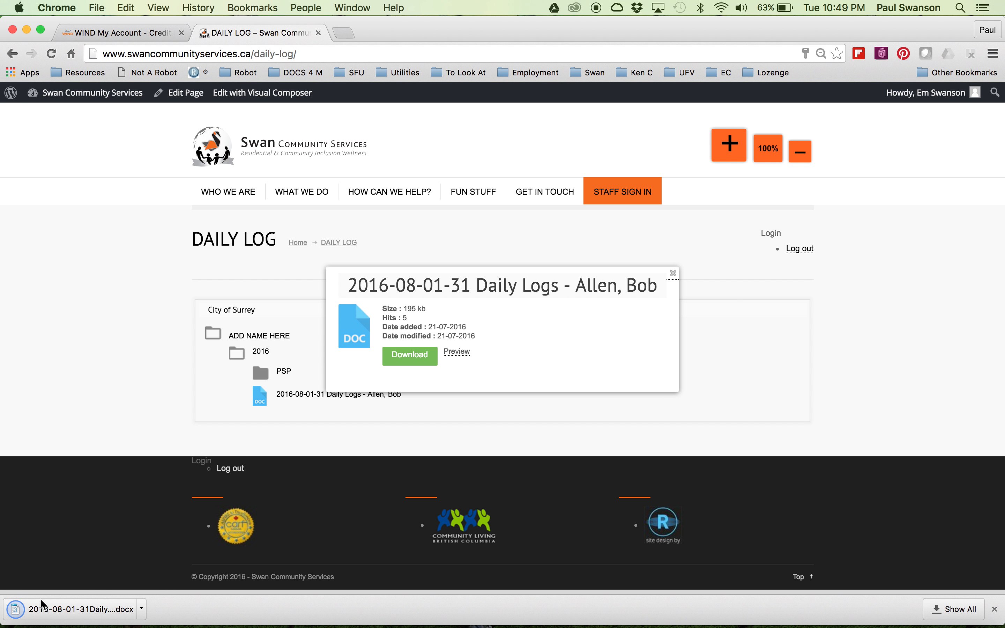
left_click(44, 617)
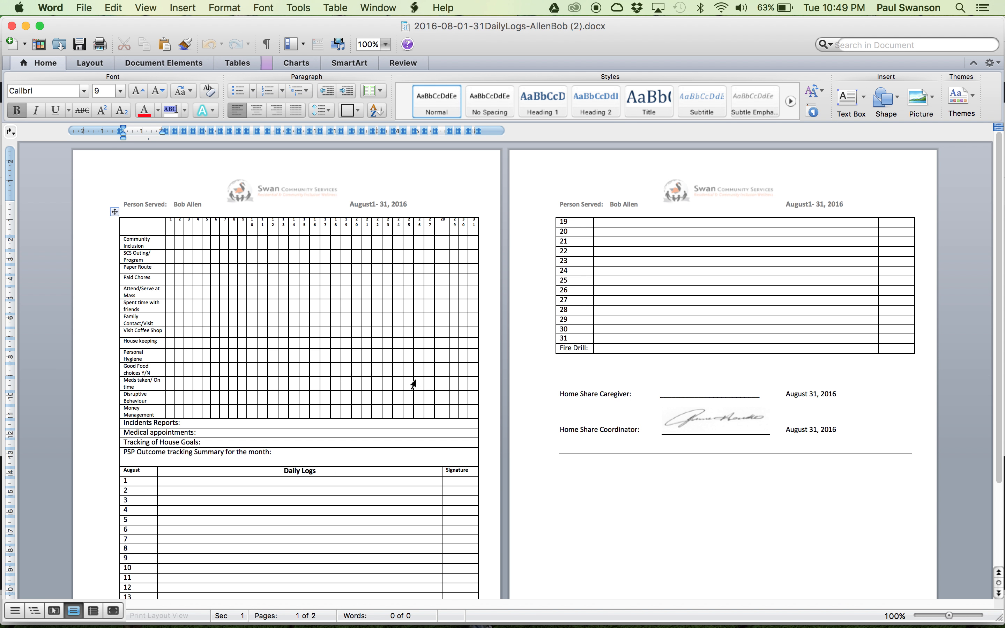
key("super+q")
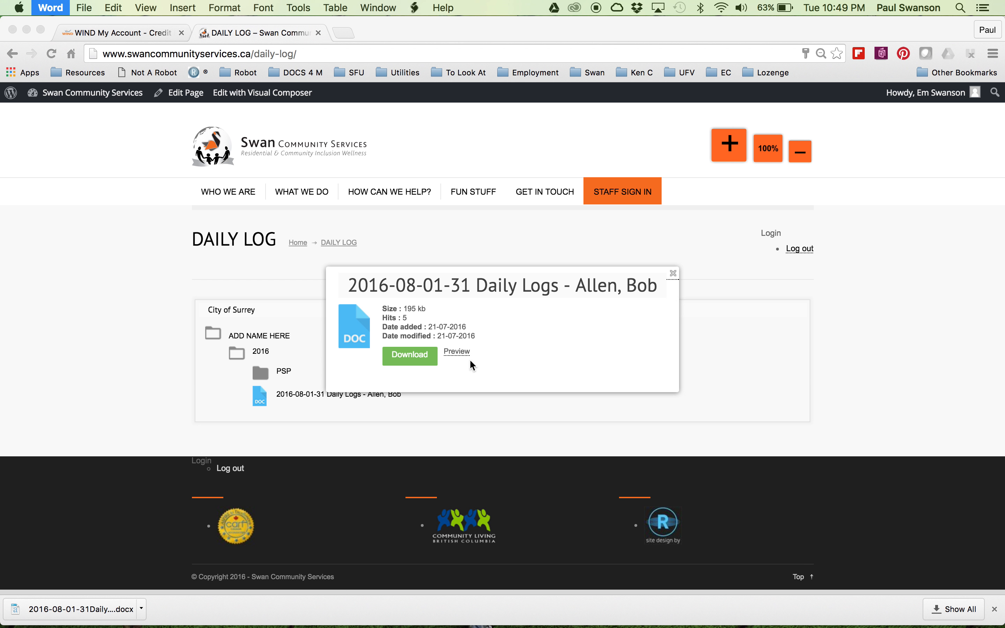
Close the file popup and open WP File Download from the WordPress admin dashboard.
left_click(673, 274)
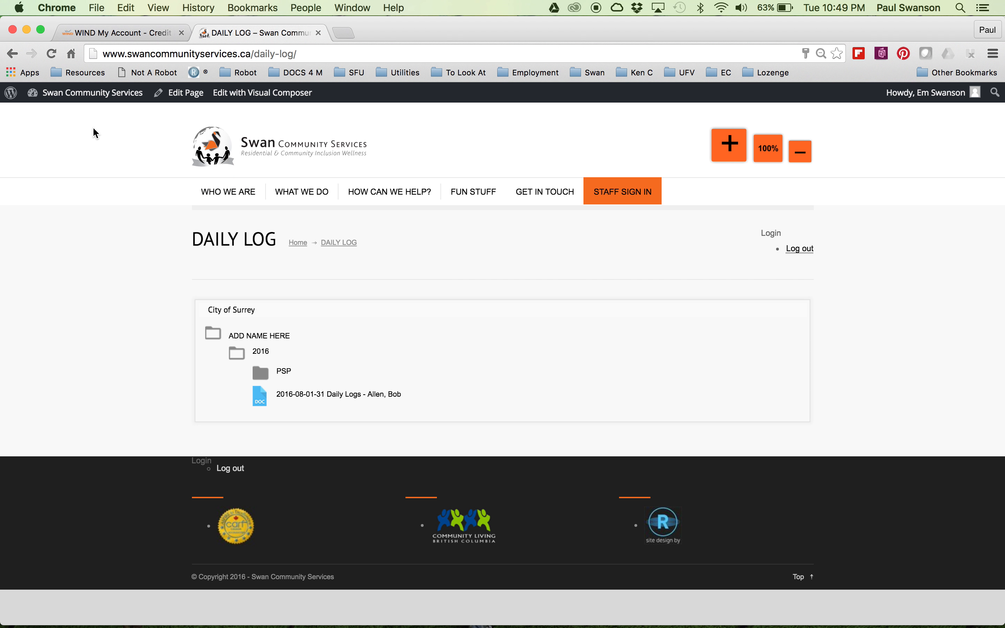
mouse_move(83, 92)
left_click(51, 120)
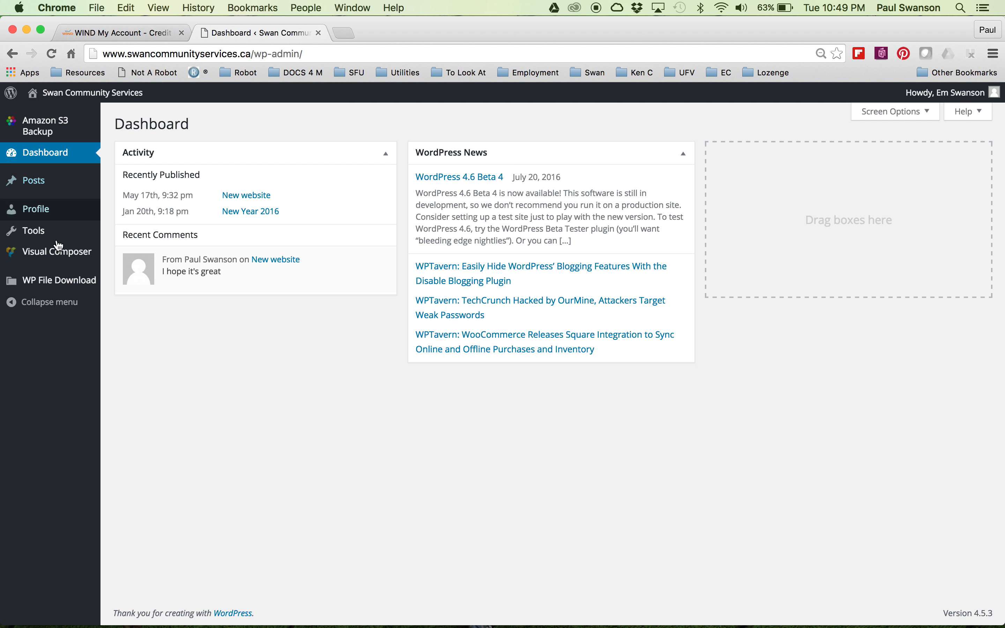
left_click(51, 290)
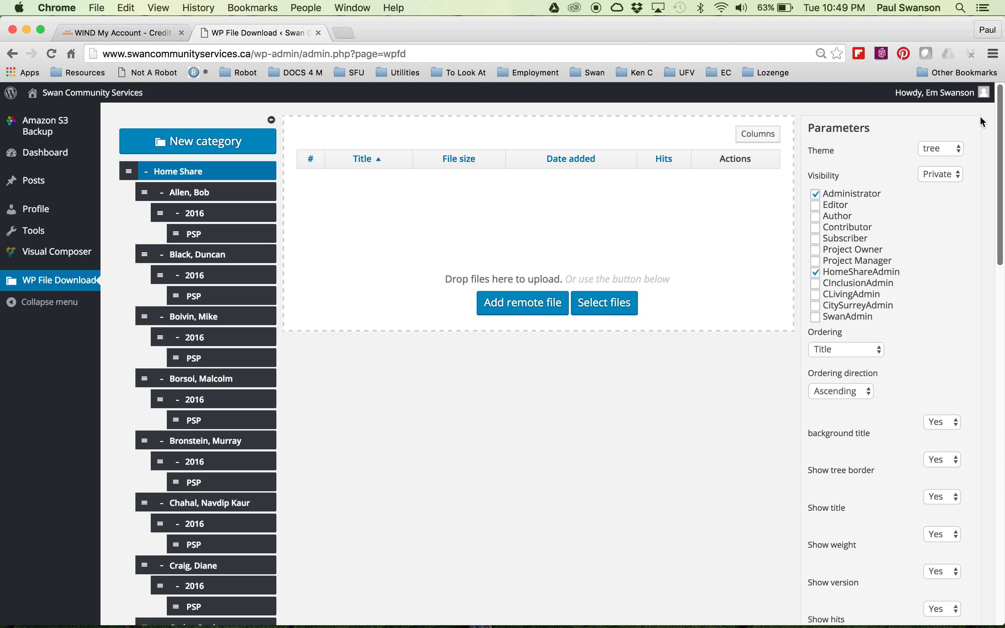
Try to download the daily logs file from the first client's 2016 category, returning to the file manager.
left_click(215, 222)
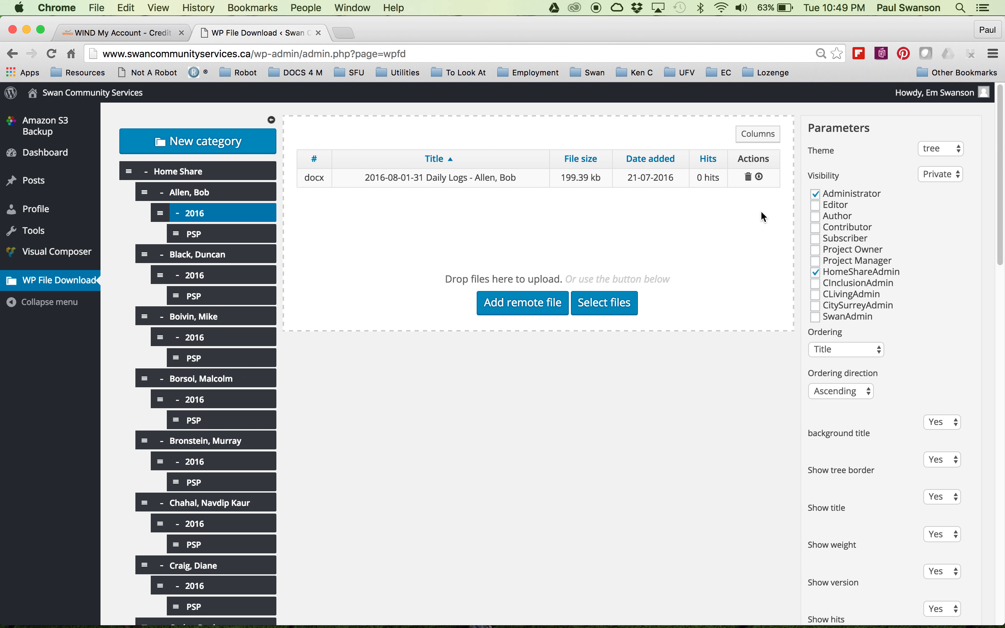
left_click(762, 181)
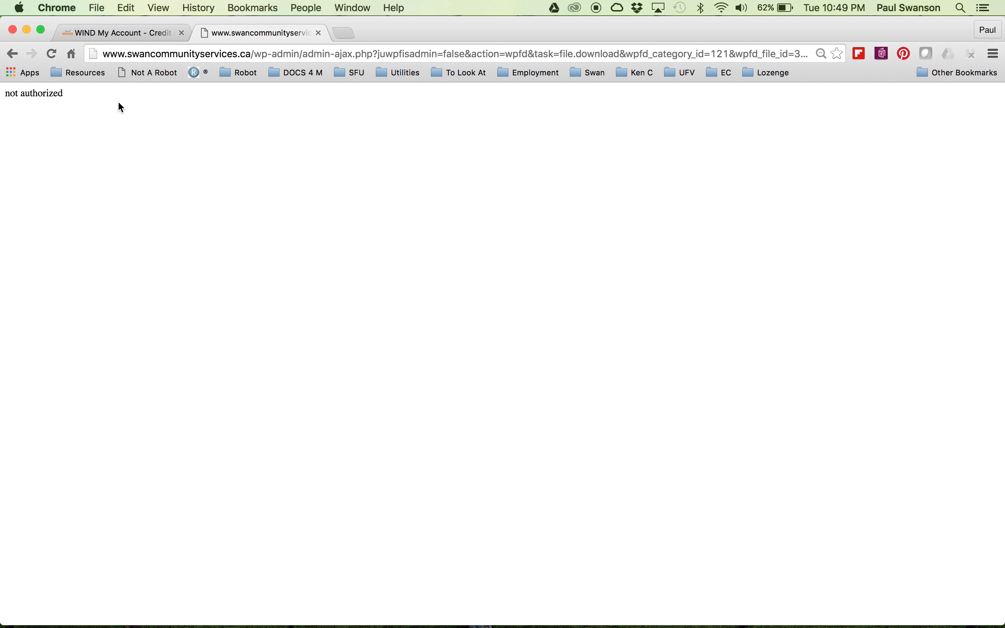
left_click(12, 54)
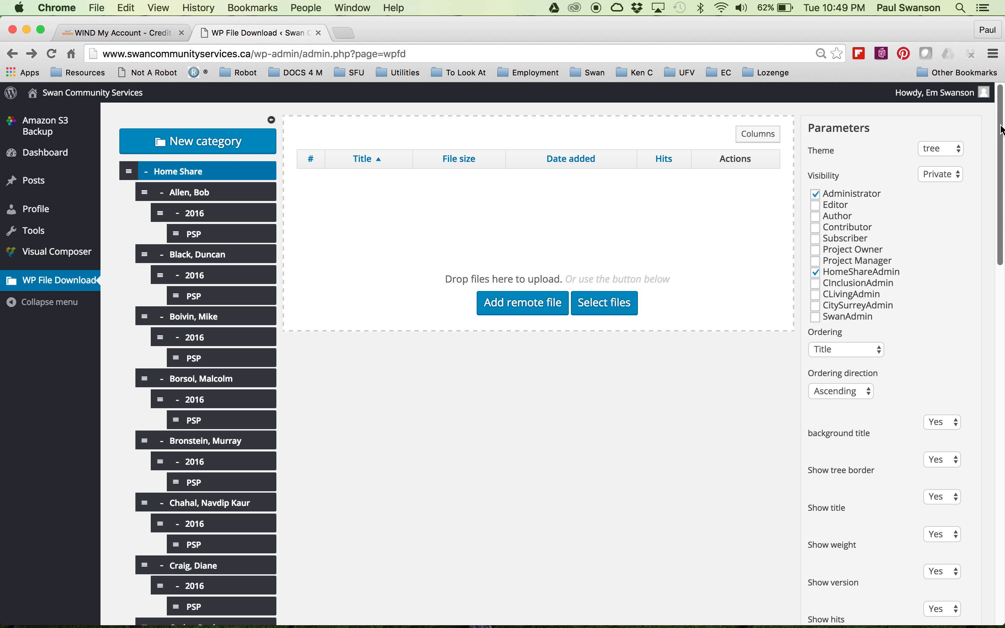
Rename the ADD NAME HERE category under City of Surrey to a person's name.
left_click_drag(1002, 129, 924, 502)
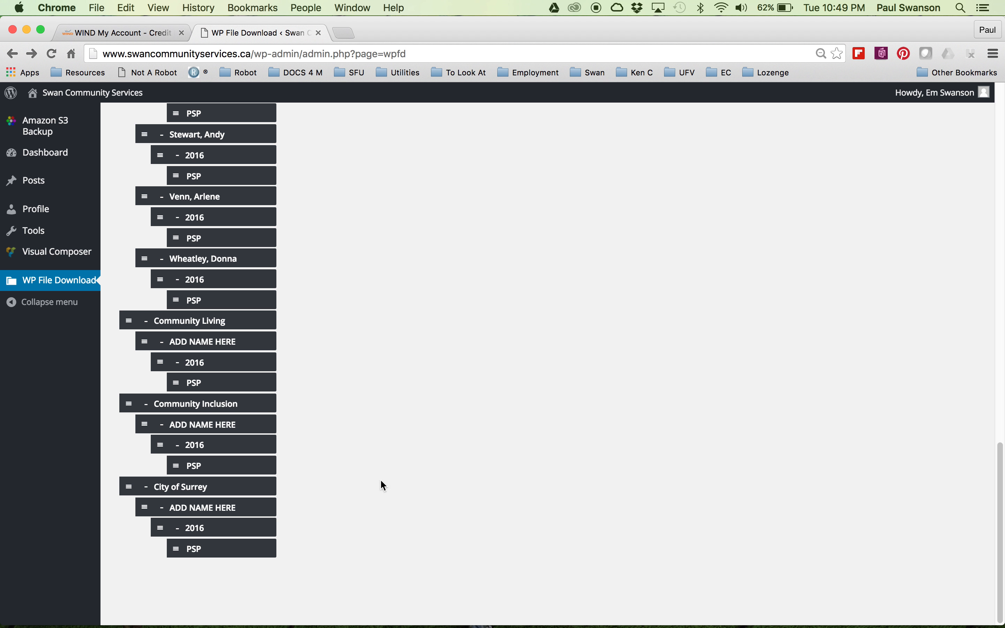
double_click(185, 491)
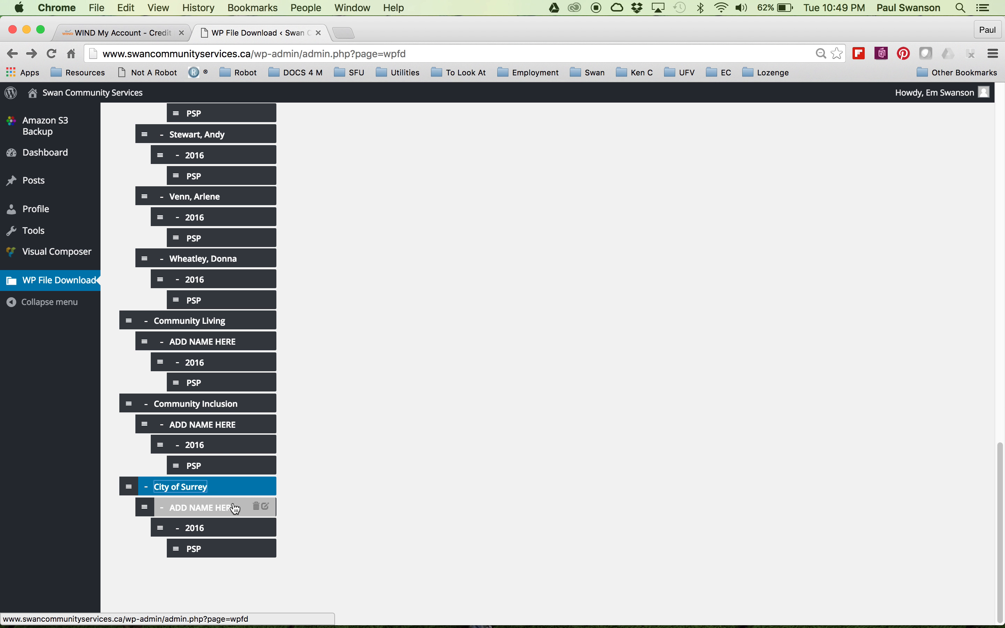
left_click(267, 509)
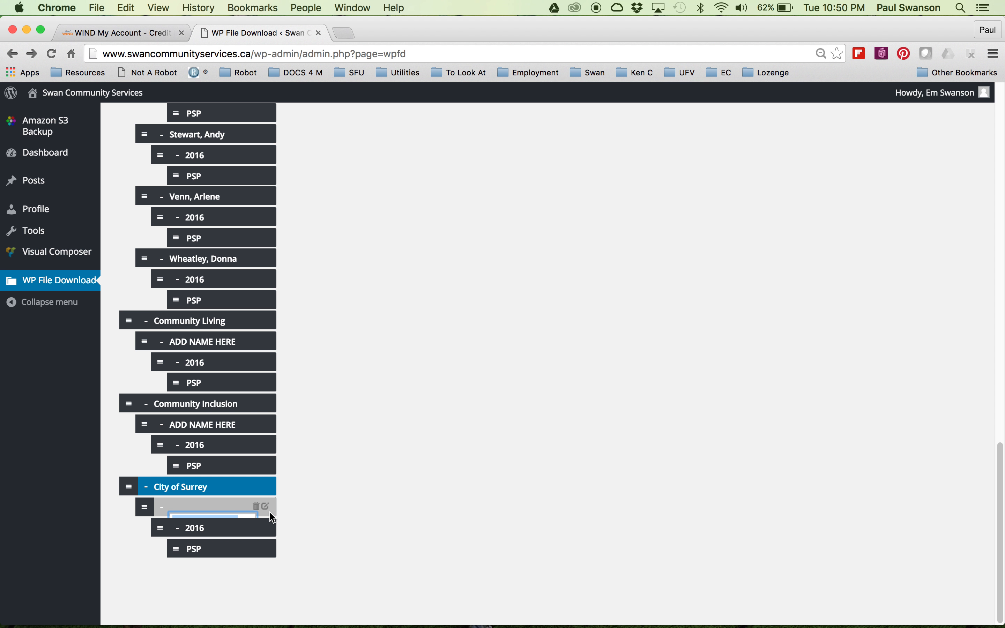
type("Smi")
key("Return")
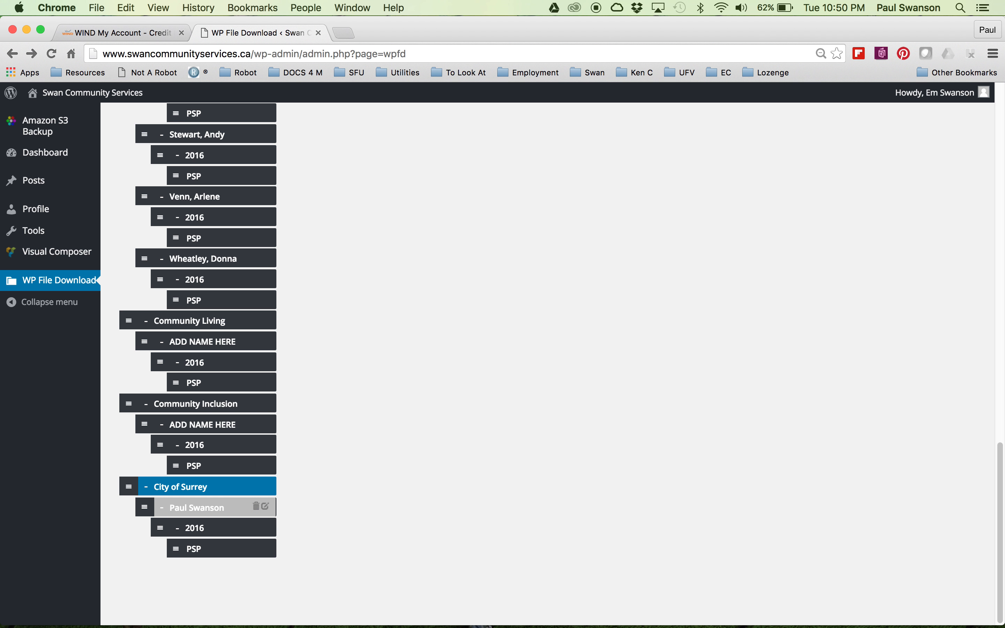
Rename that City of Surrey subcategory back to ADD NAME HERE.
left_click(265, 508)
type("ADD")
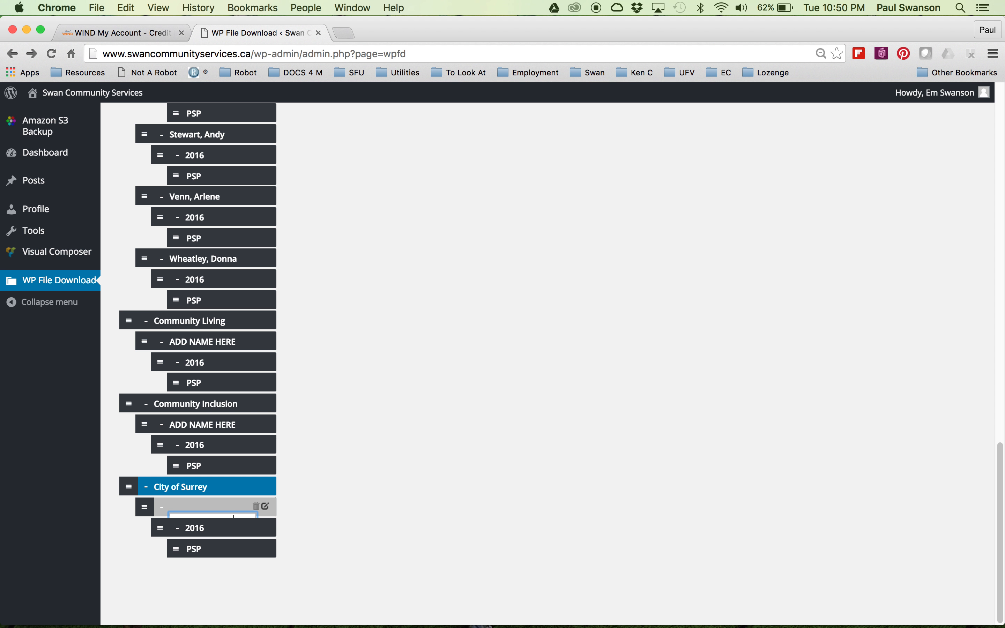
key("Return")
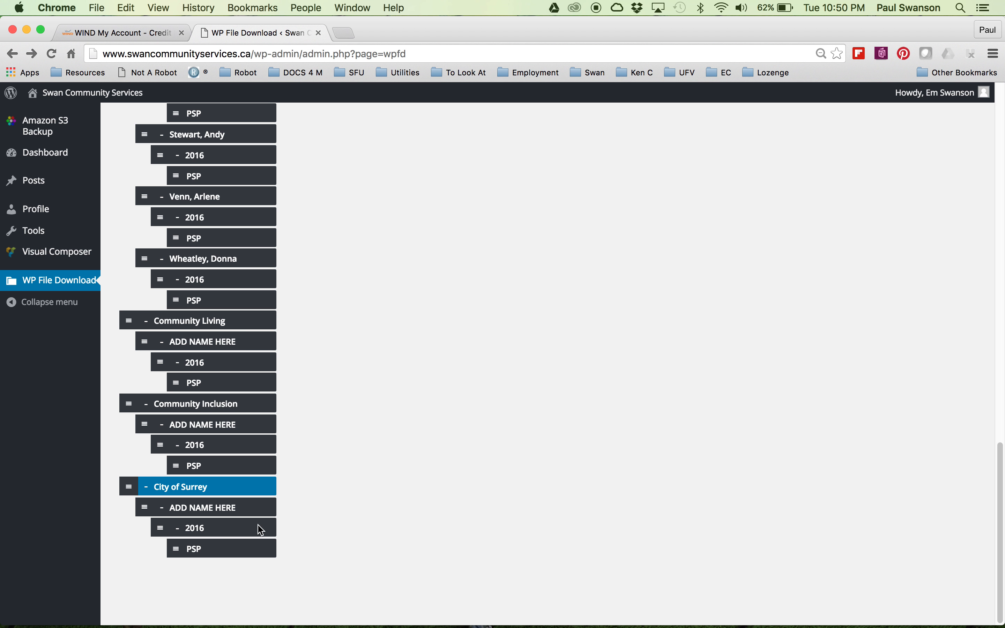
Select the 2016 category under City of Surrey and open its daily logs file's parameters.
left_click(217, 531)
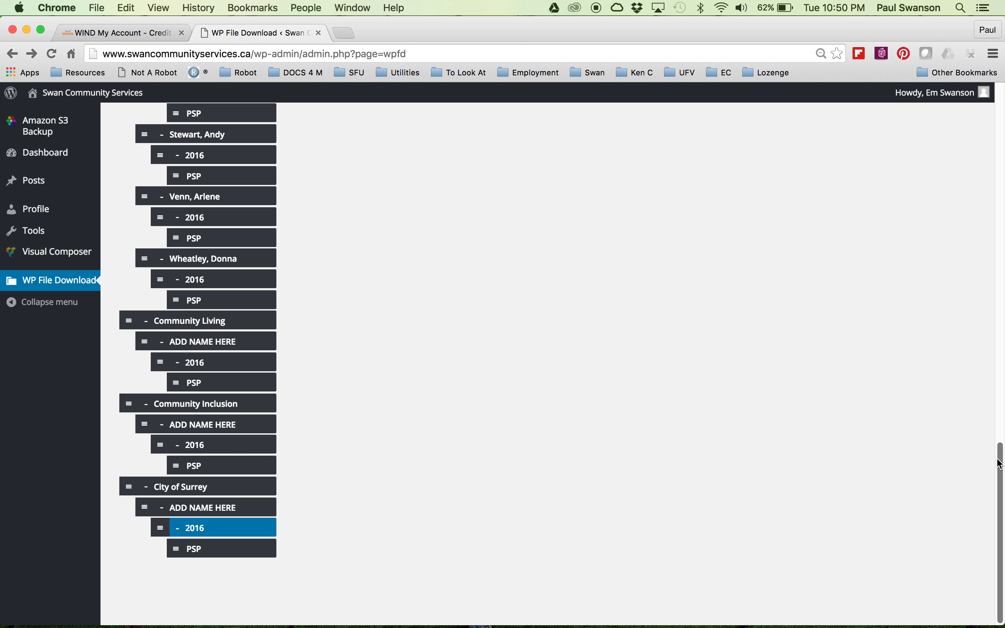
left_click_drag(1001, 464, 988, 46)
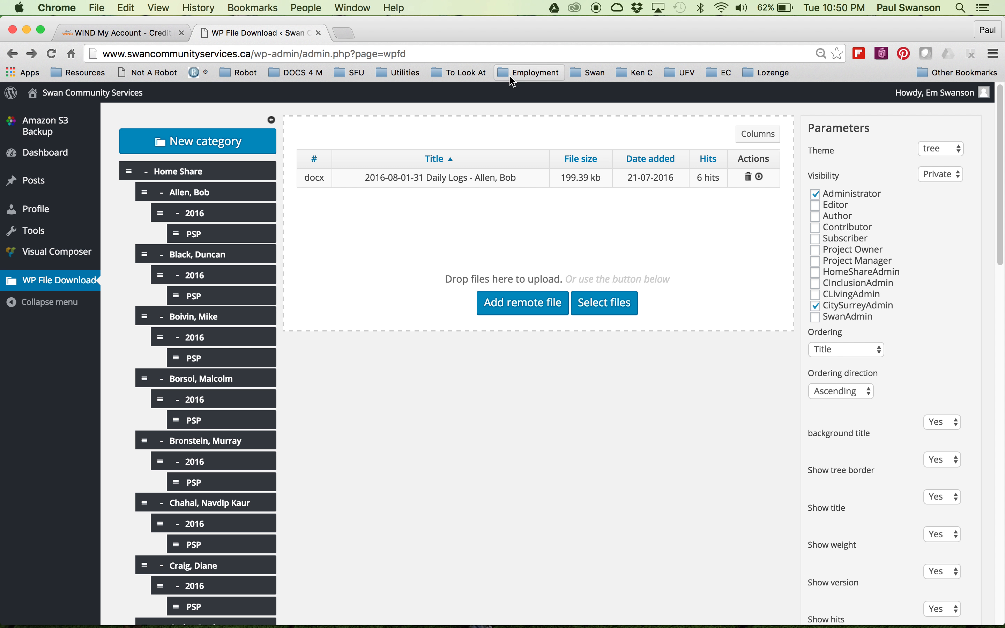
left_click(529, 181)
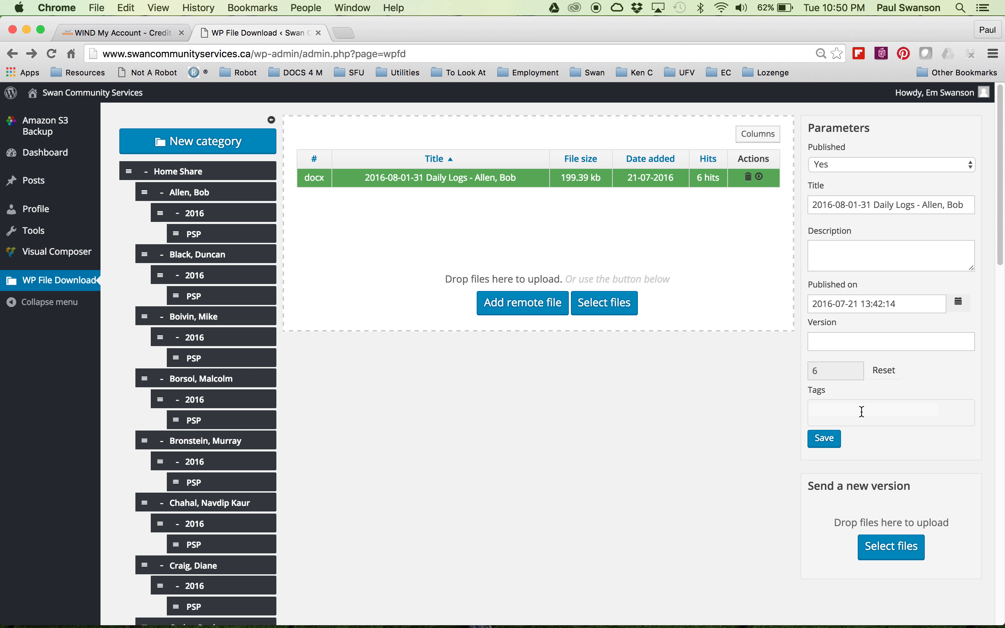
Upload two downloaded daily logs .docx files from Downloads as new versions of the selected file.
left_click(885, 550)
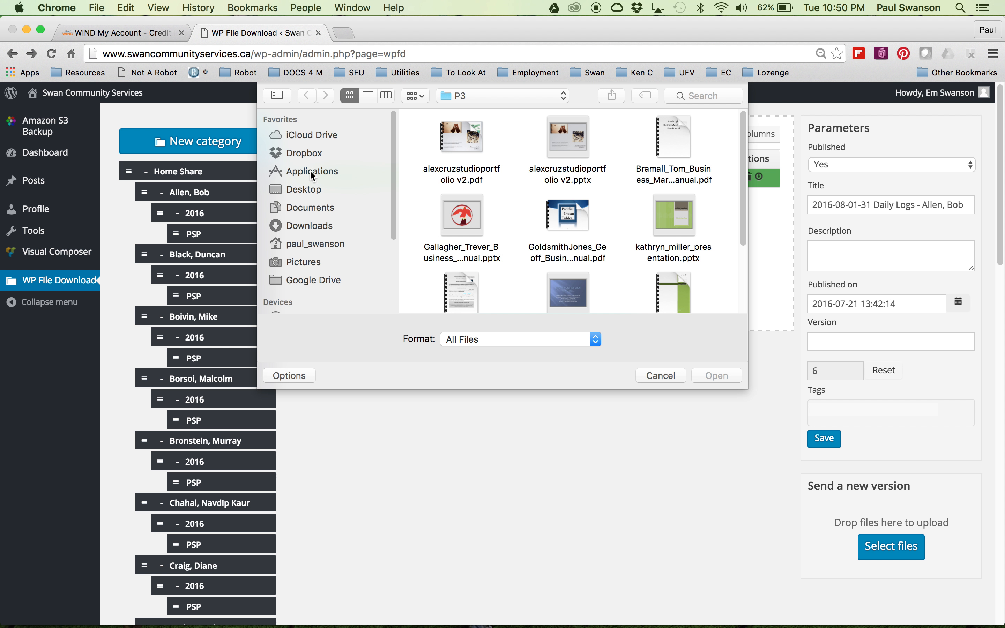
left_click(315, 228)
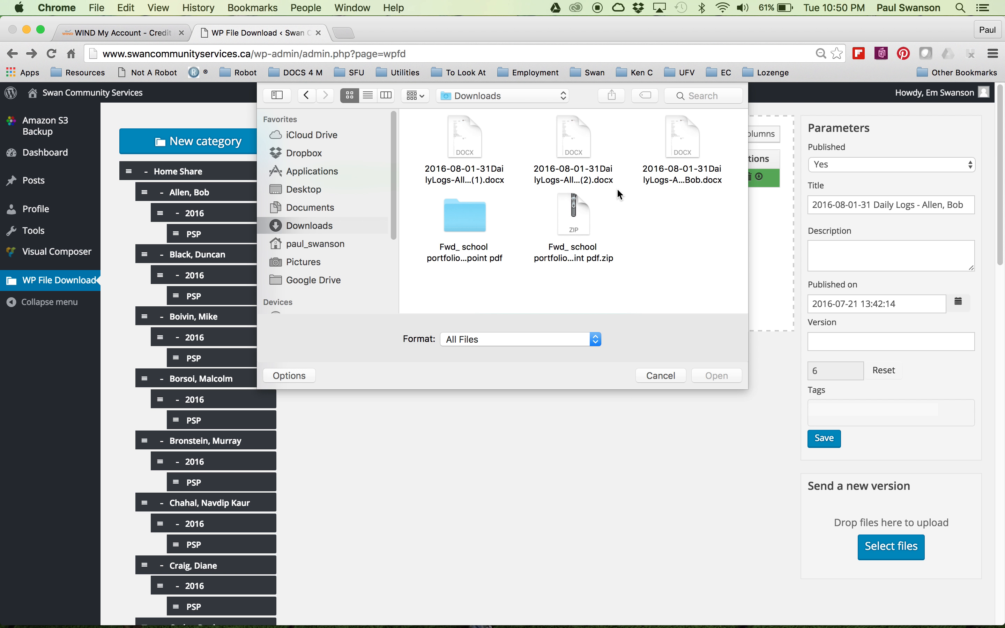
left_click(472, 145)
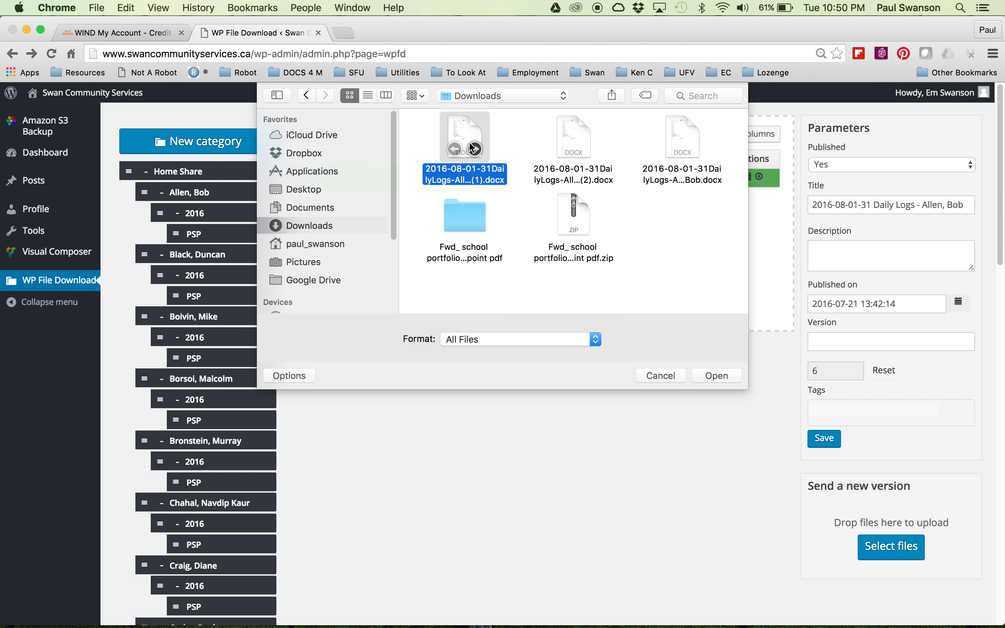
left_click(705, 375)
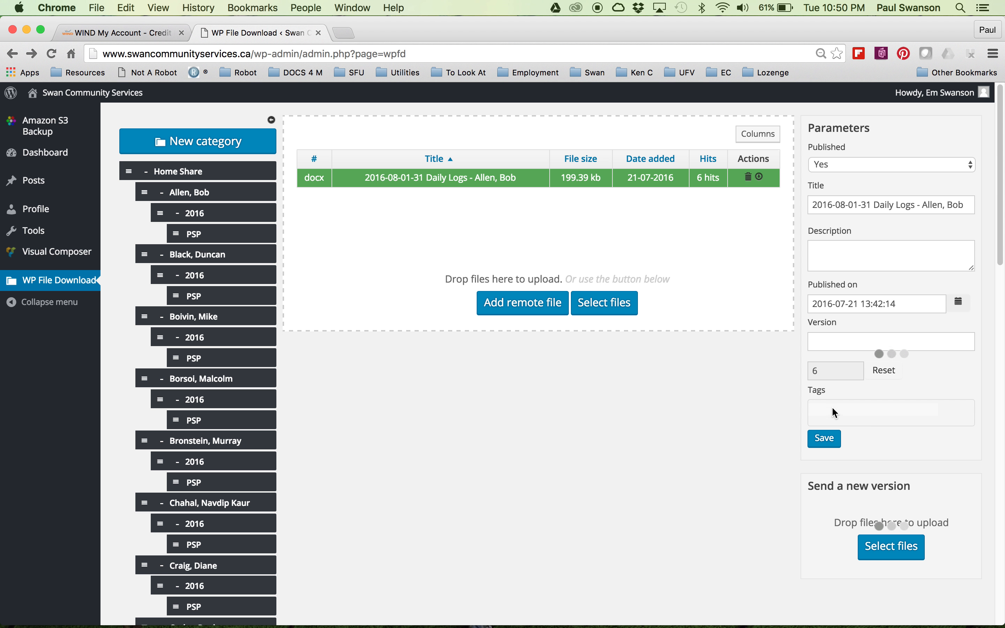
left_click(841, 343)
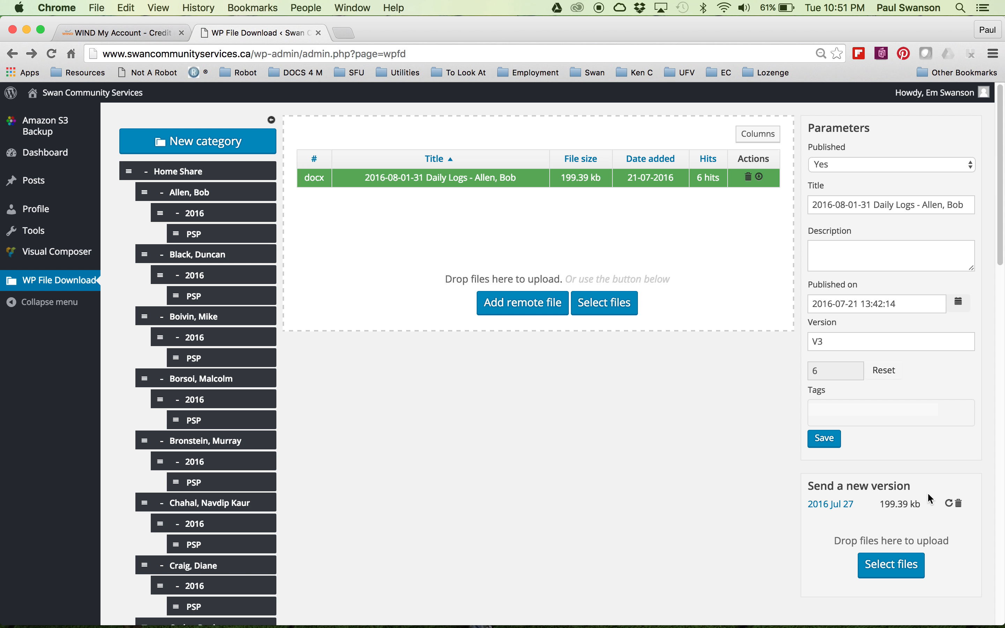
left_click(887, 563)
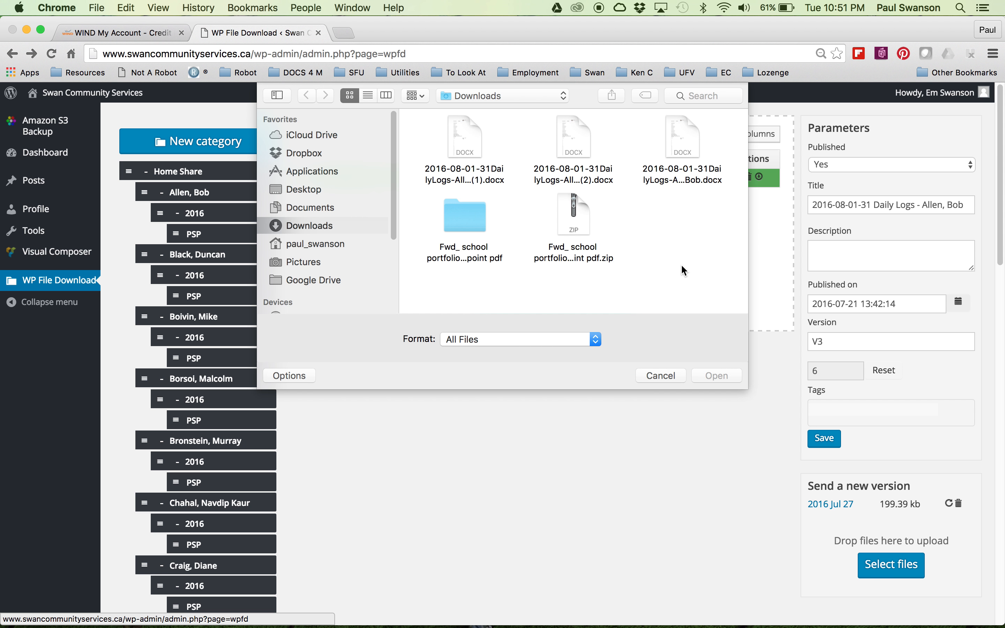
double_click(680, 140)
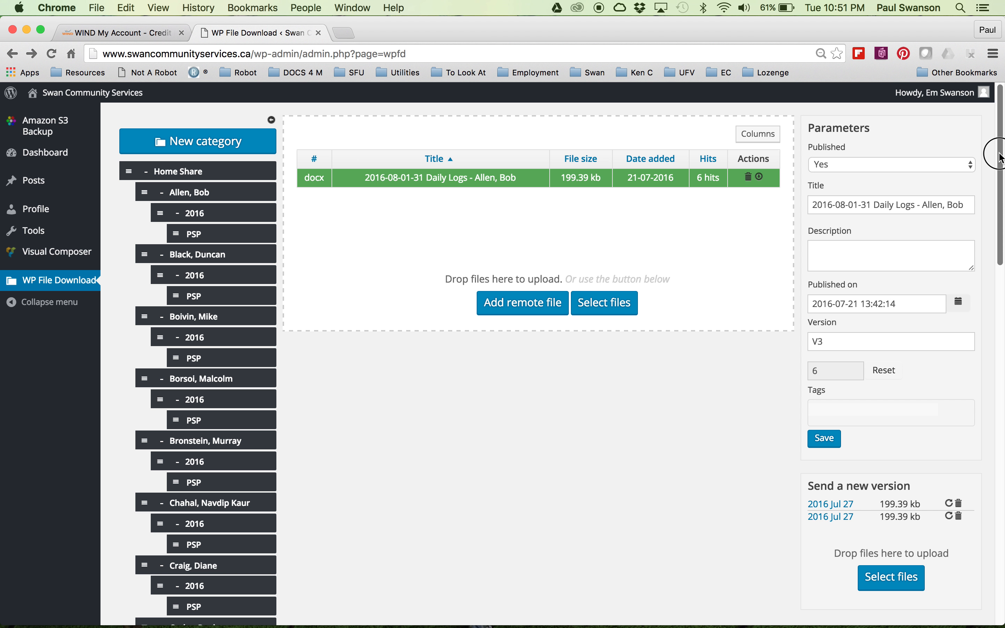
Visit the site, open the Daily Log page through Staff Sign In, and log out.
mouse_move(92, 95)
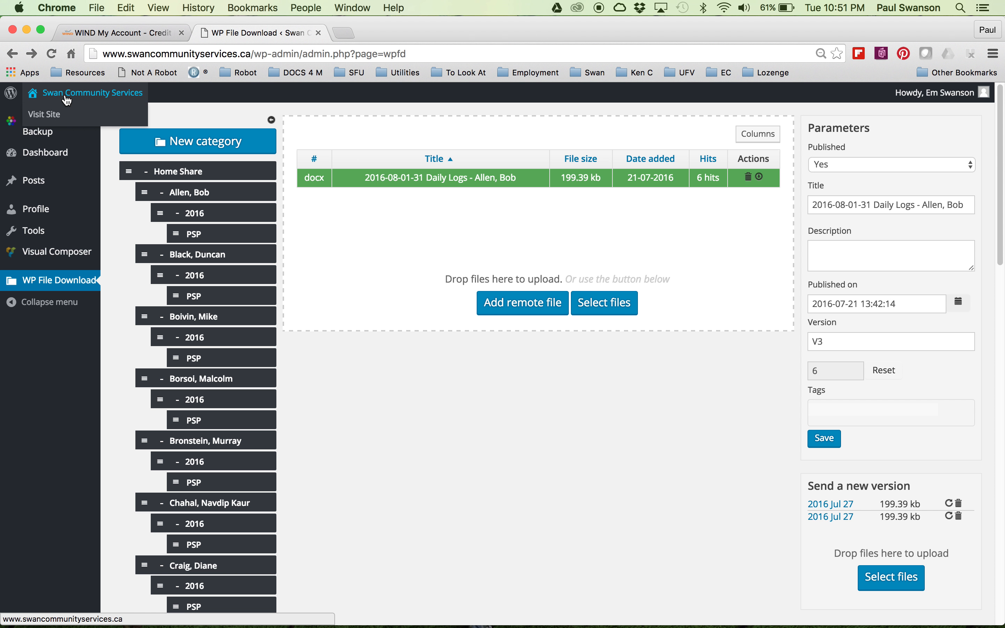
left_click(45, 116)
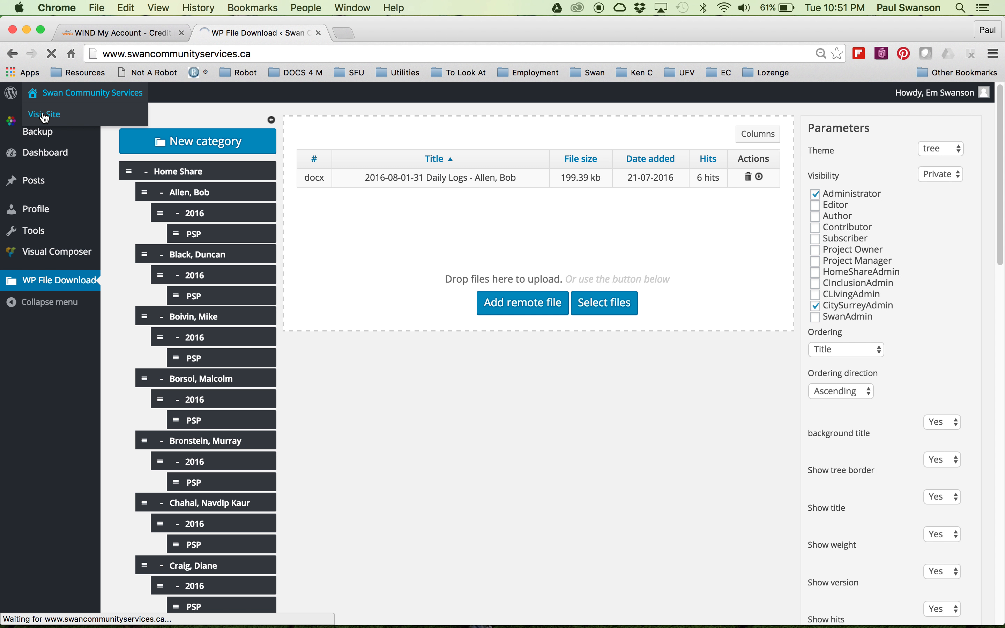
left_click(617, 194)
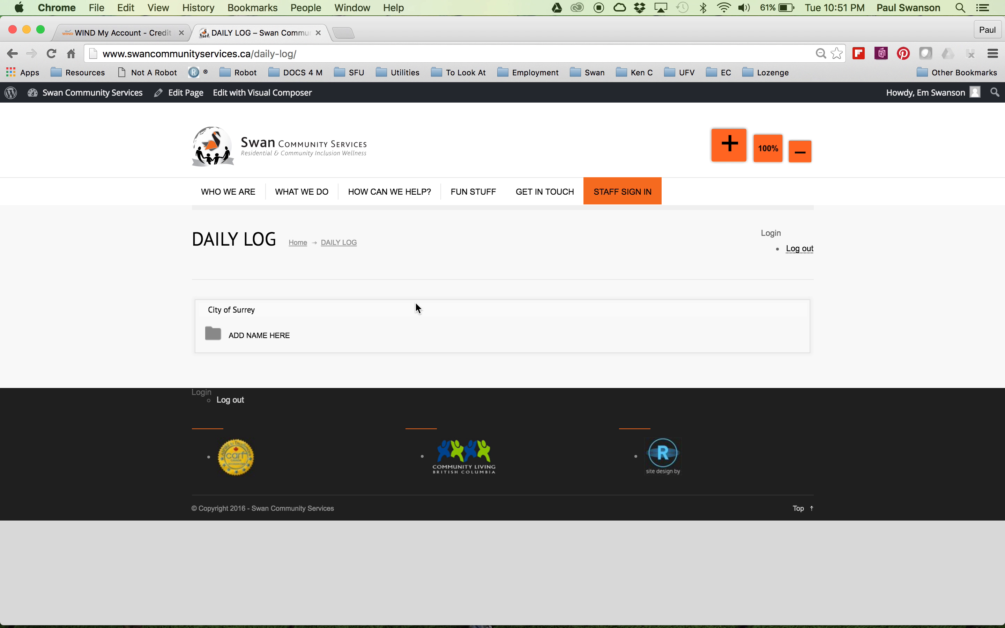
left_click(797, 249)
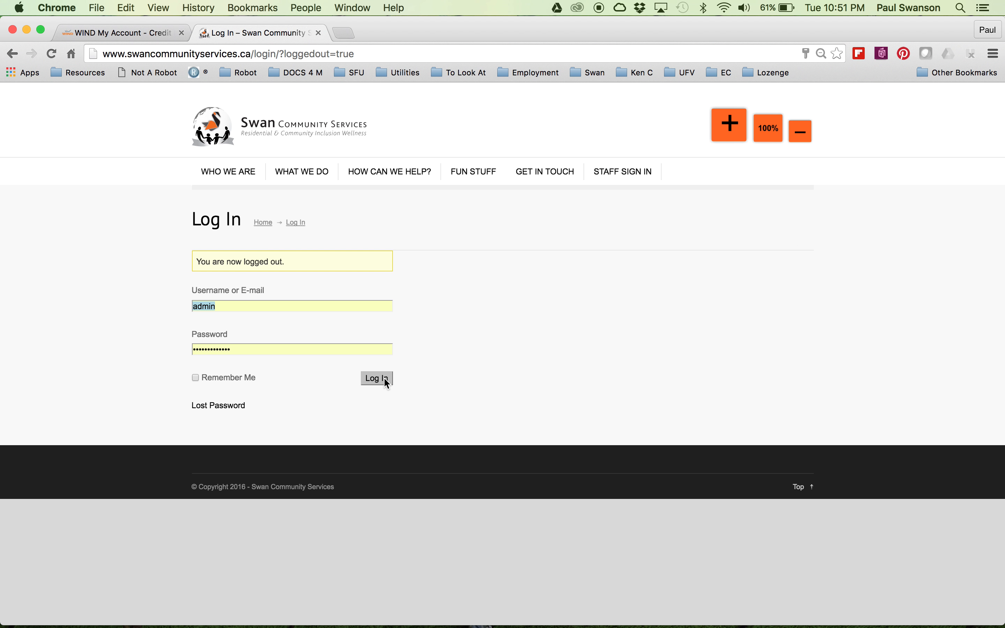
Log back in as admin, visit the site and open the Daily Log page through Staff Sign In.
left_click(383, 378)
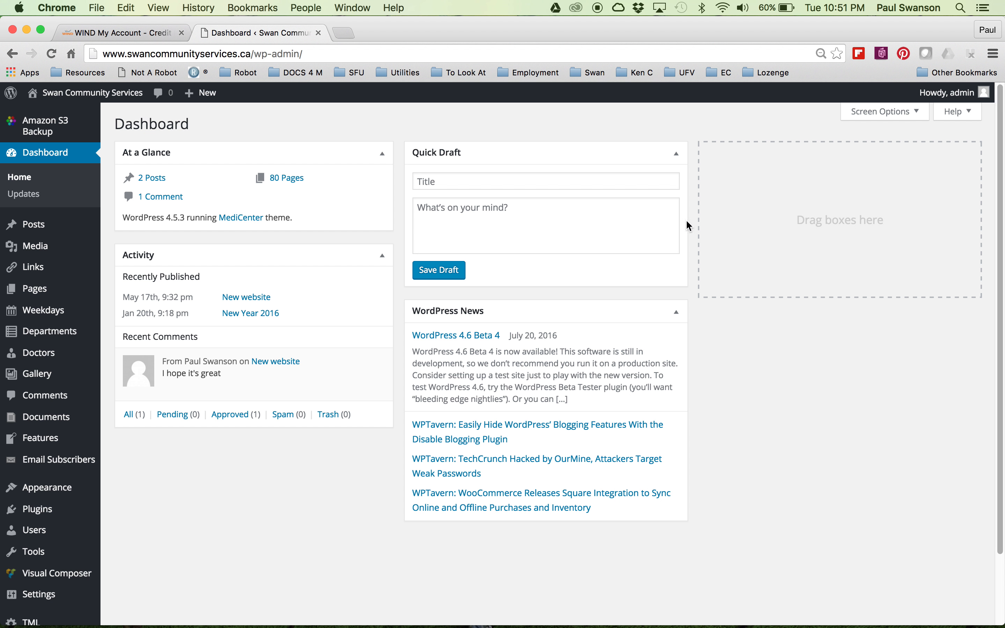
mouse_move(69, 99)
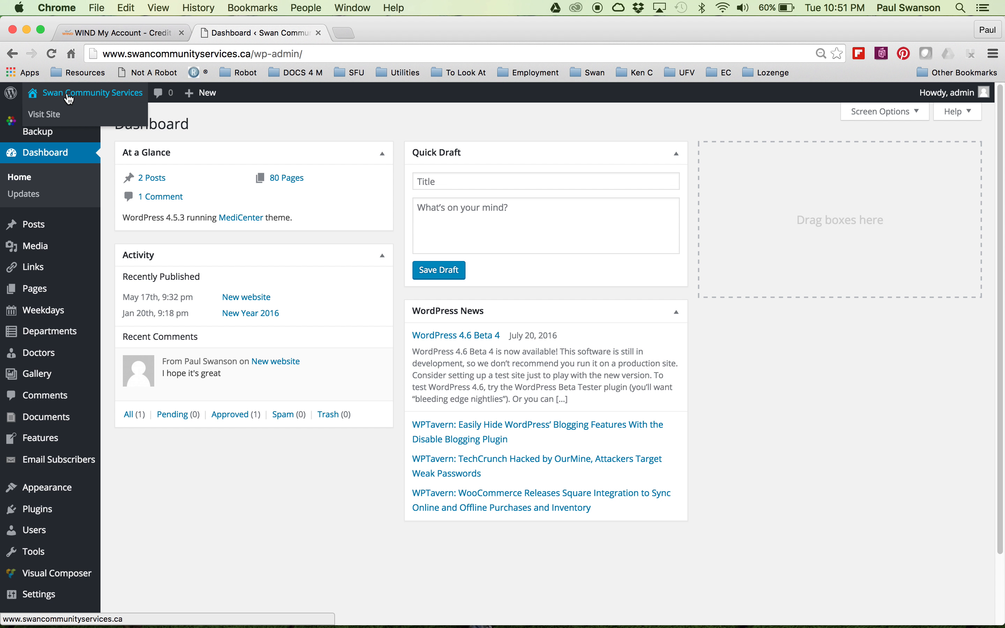
left_click(54, 114)
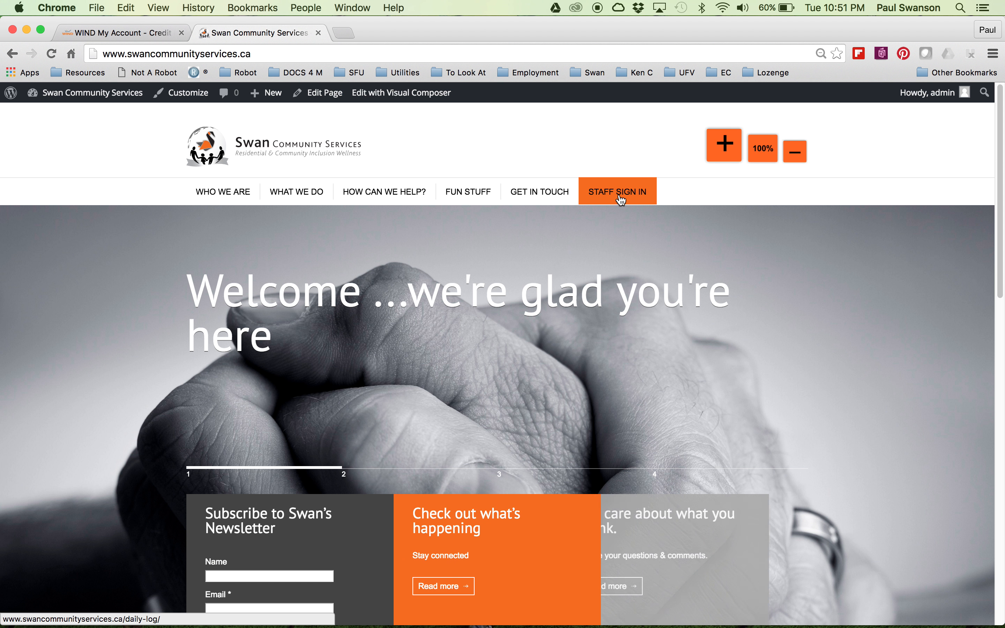
left_click(621, 203)
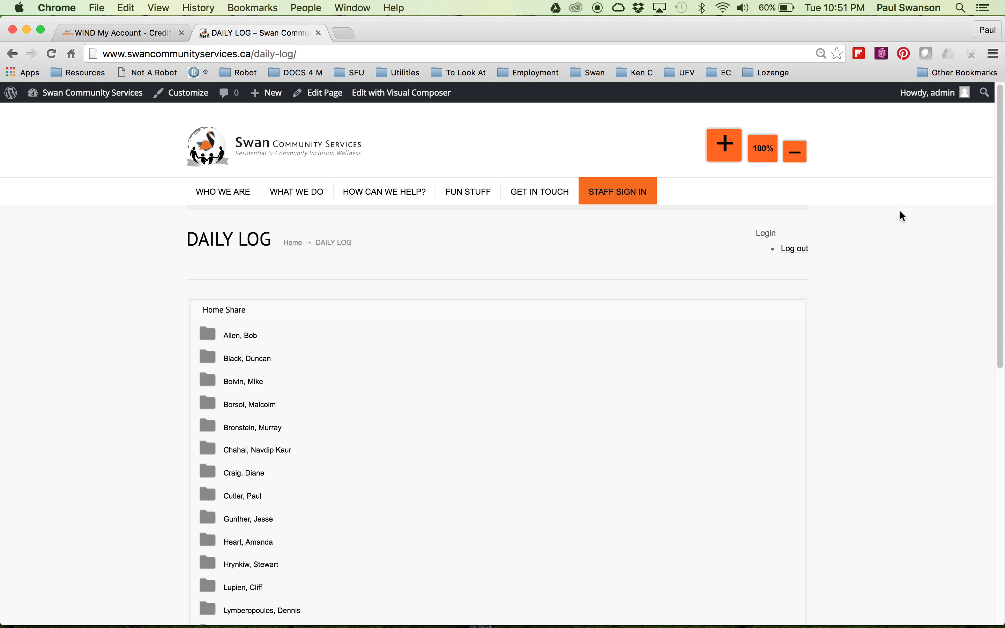
left_click_drag(1000, 143, 953, 113)
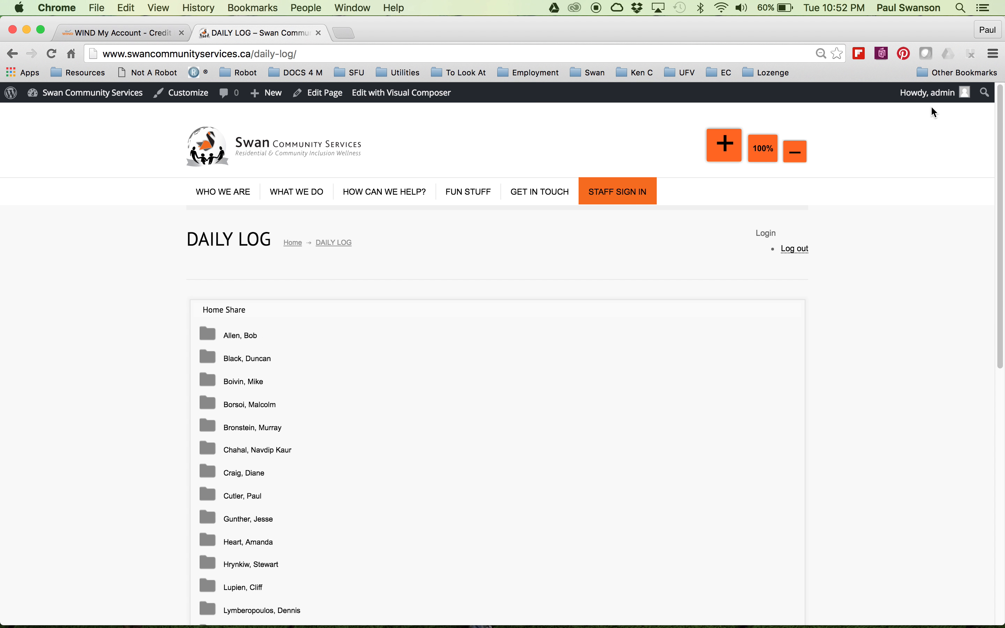
Return to the Dashboard and open the WP File Download file manager.
mouse_move(64, 96)
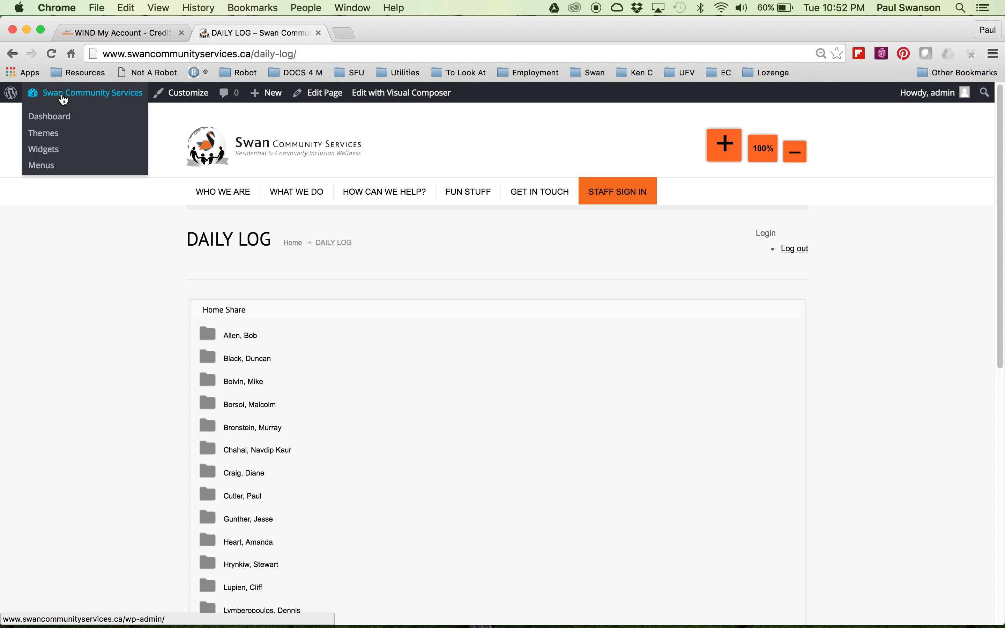
left_click(55, 118)
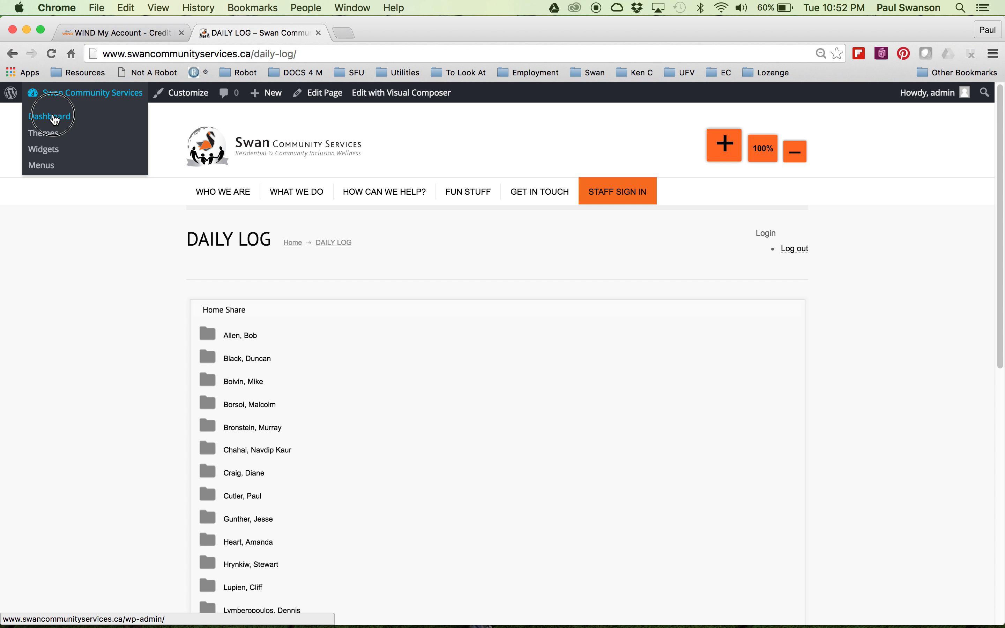
left_click_drag(998, 139, 989, 280)
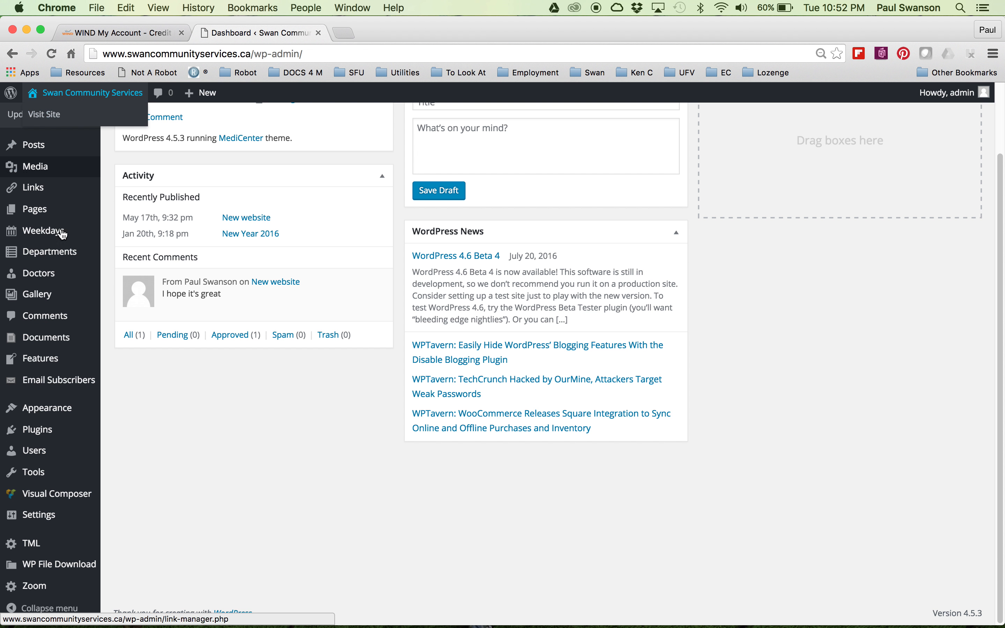
mouse_move(39, 366)
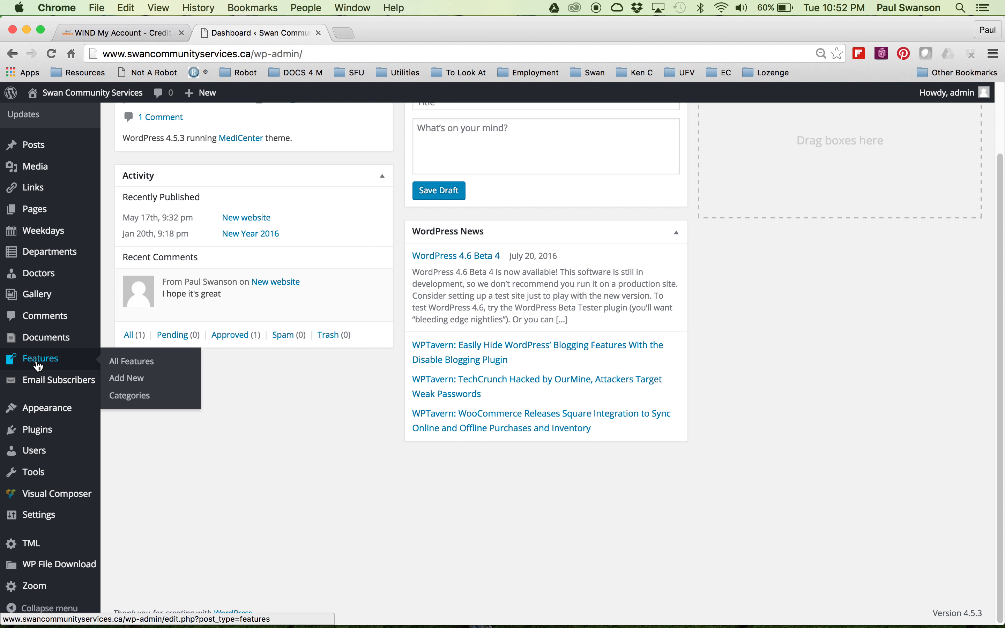
mouse_move(57, 569)
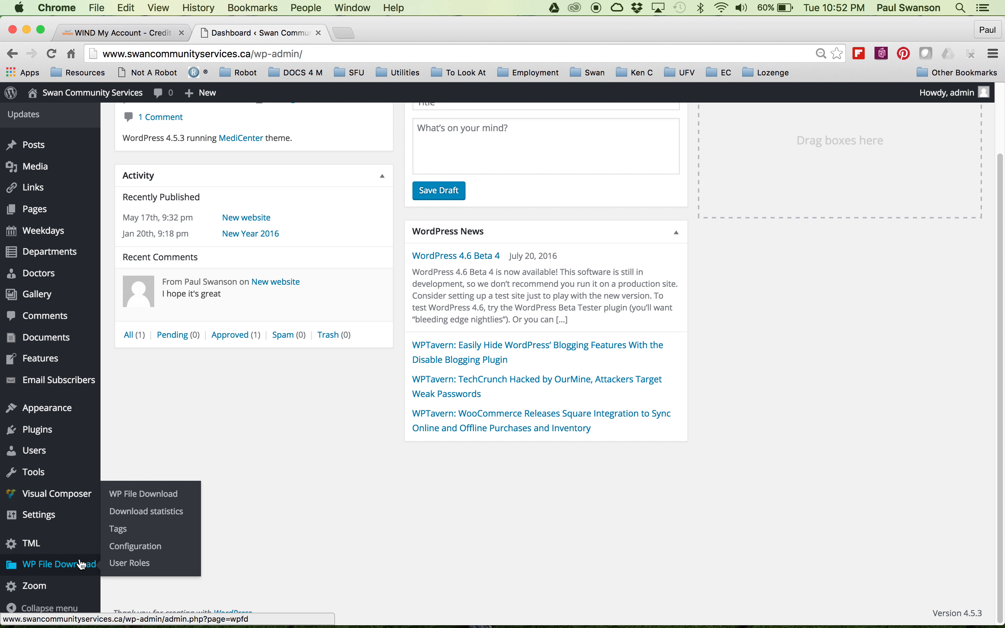
left_click(145, 494)
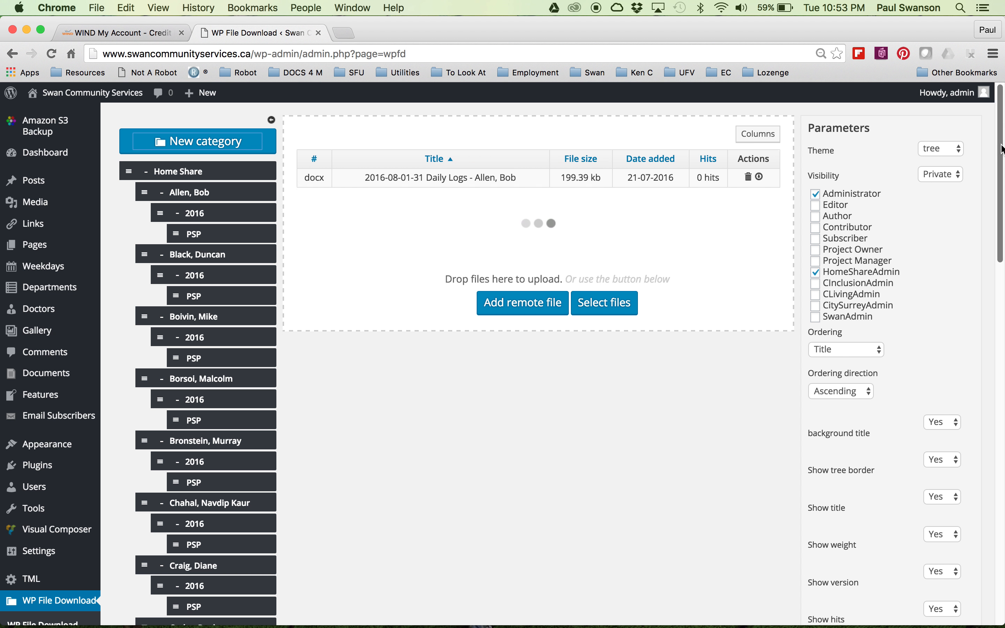
Select the New category at the end of the category tree and open its edit options.
left_click_drag(1000, 148, 940, 523)
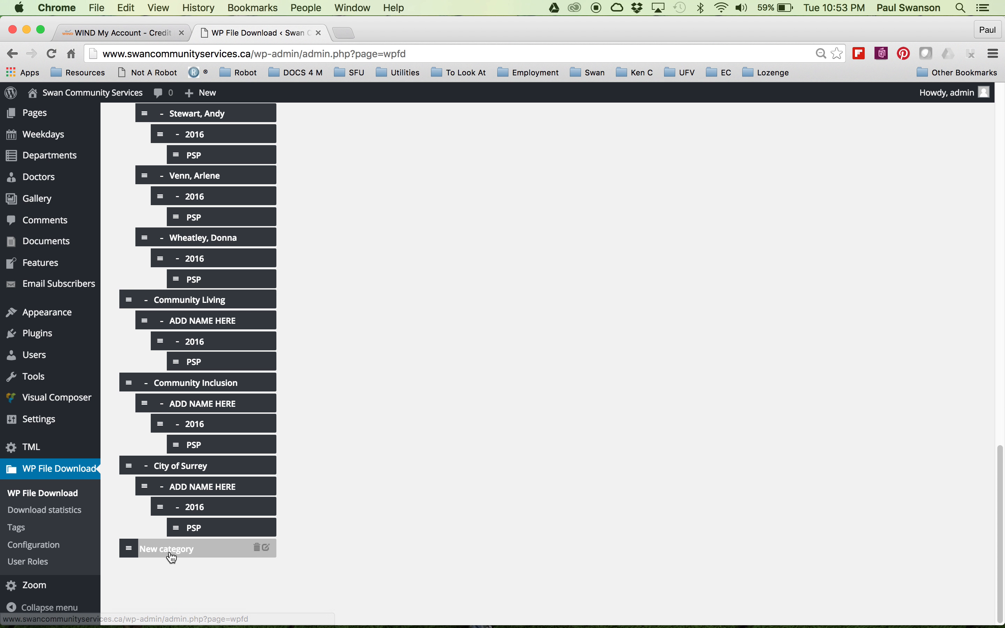
double_click(188, 540)
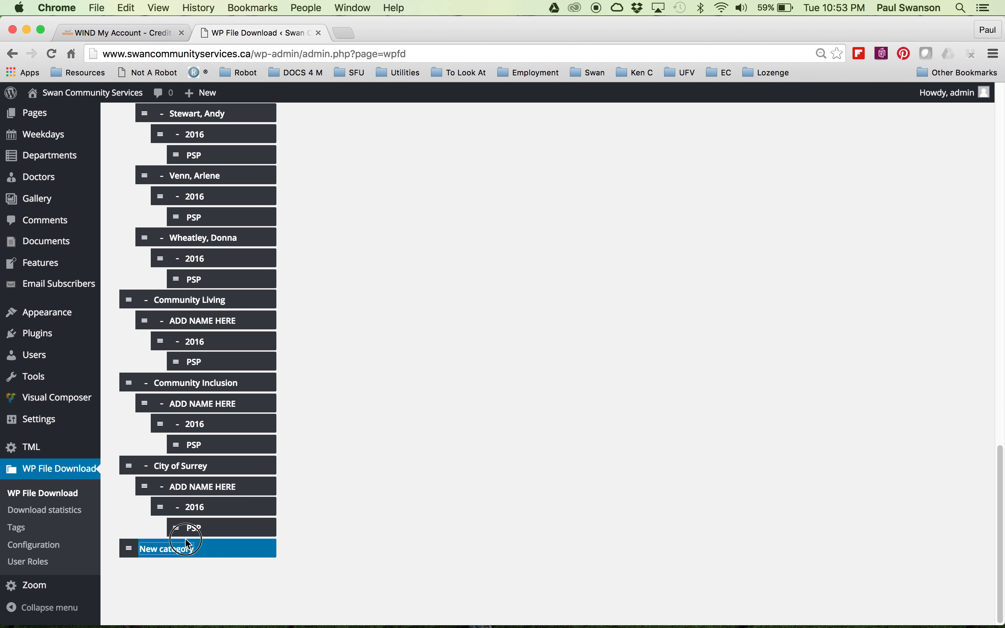
mouse_move(129, 553)
left_mouse_down()
mouse_move(191, 524)
mouse_move(170, 502)
mouse_move(163, 471)
mouse_move(164, 561)
mouse_move(149, 582)
mouse_move(127, 568)
mouse_move(130, 554)
left_mouse_up()
left_click(268, 548)
Open the browser's profile menu.
scroll(374, 332, "up", 20)
left_click(972, 35)
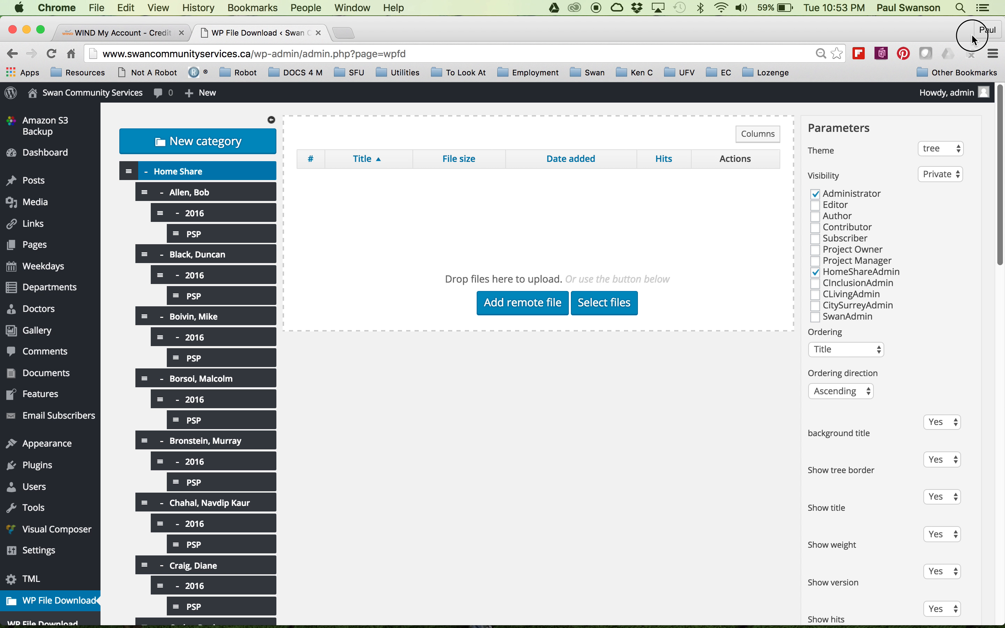